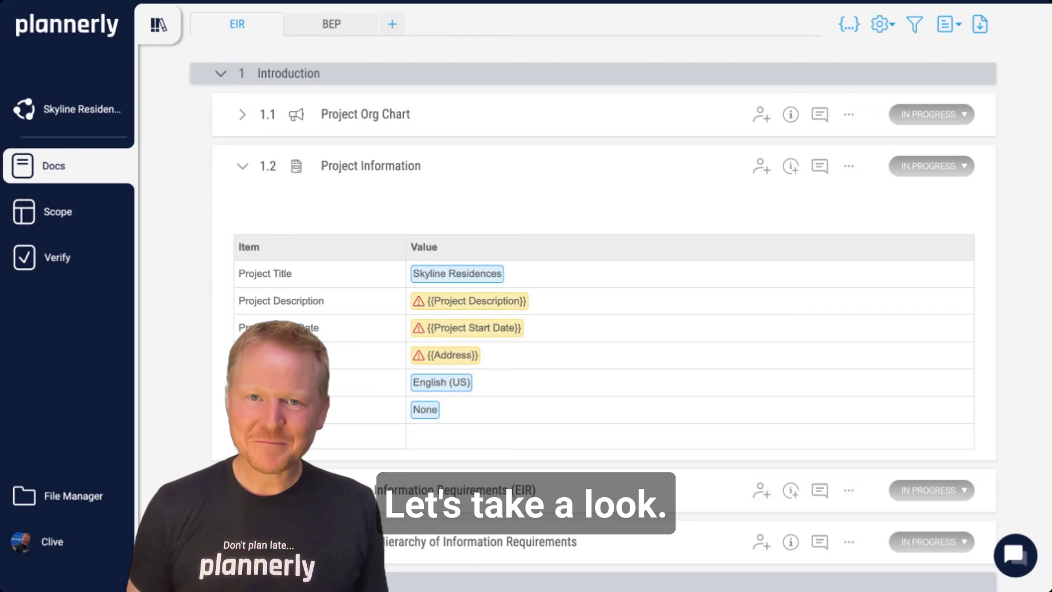
- Add a Construction Contract document tab from the Word file and expand its top section
{"action": "left_click", "coordinate": [392, 23]}
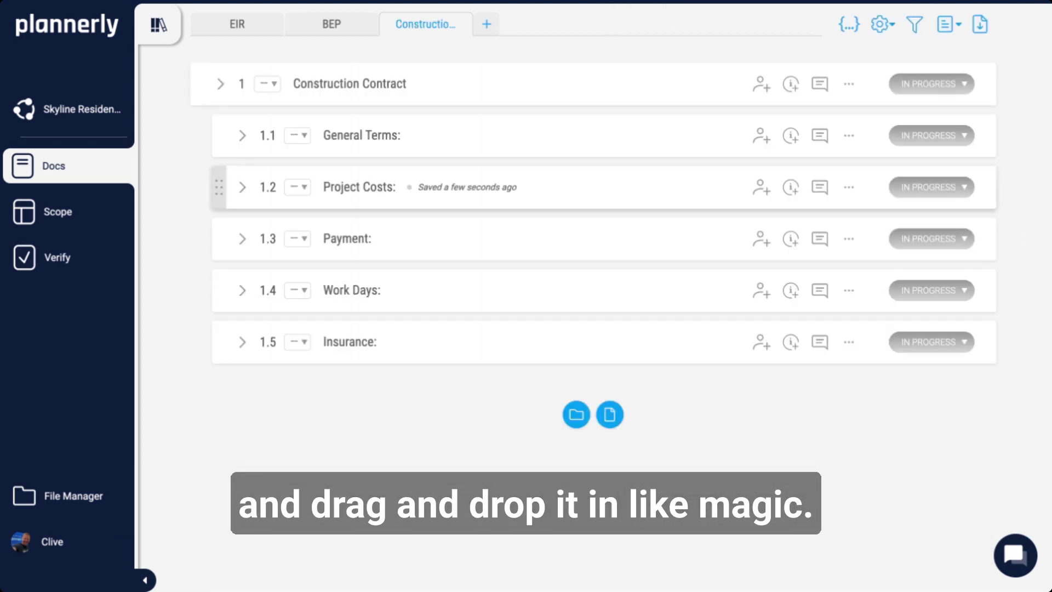
{"action": "left_click", "coordinate": [549, 84]}
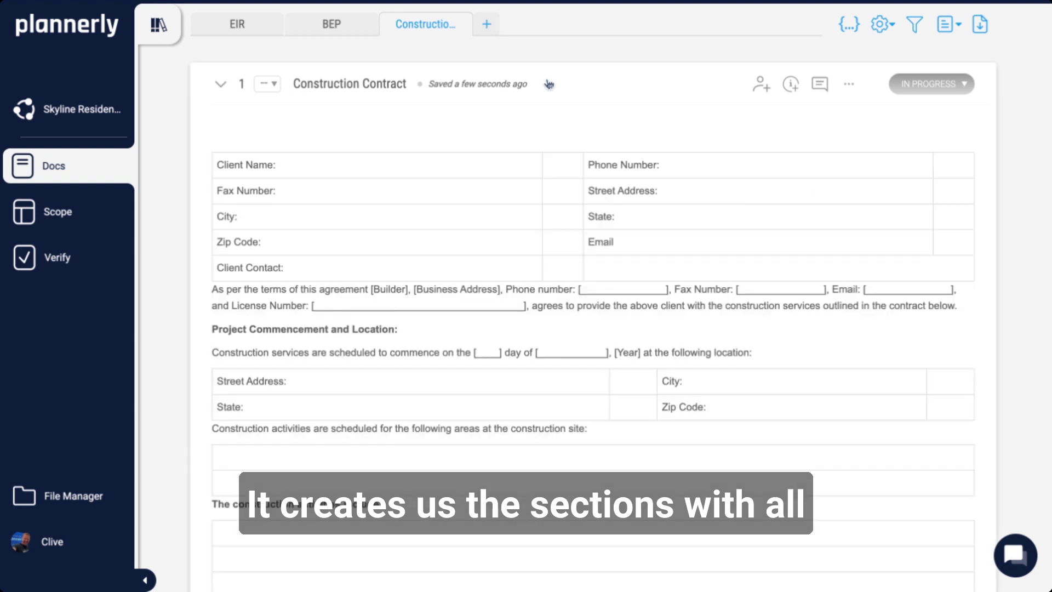
- Add another Untitled document tab and preview the Import Word Doc window
{"action": "left_click", "coordinate": [503, 214]}
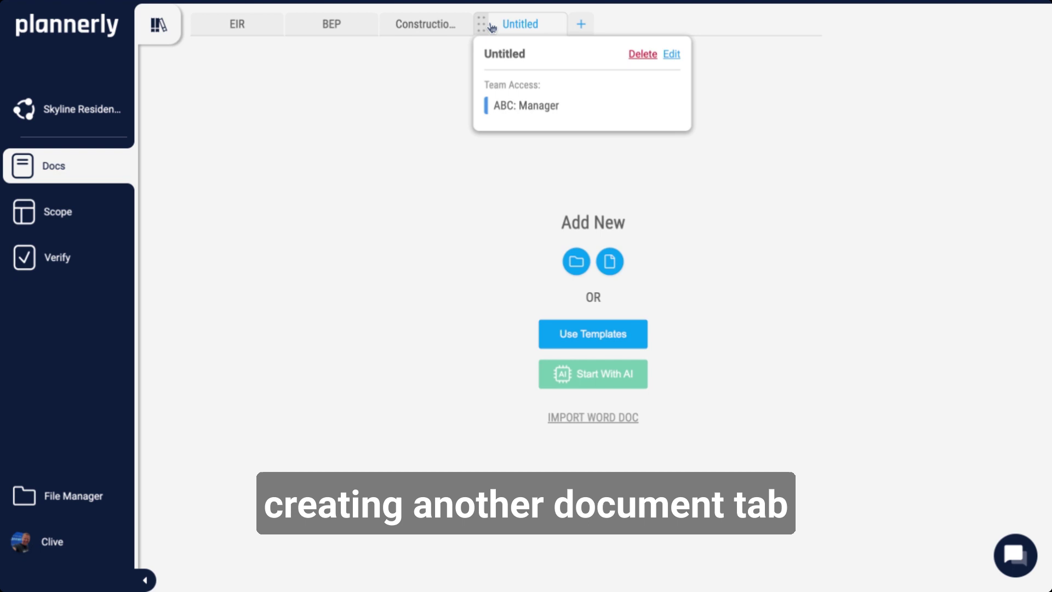
{"action": "left_click", "coordinate": [598, 419]}
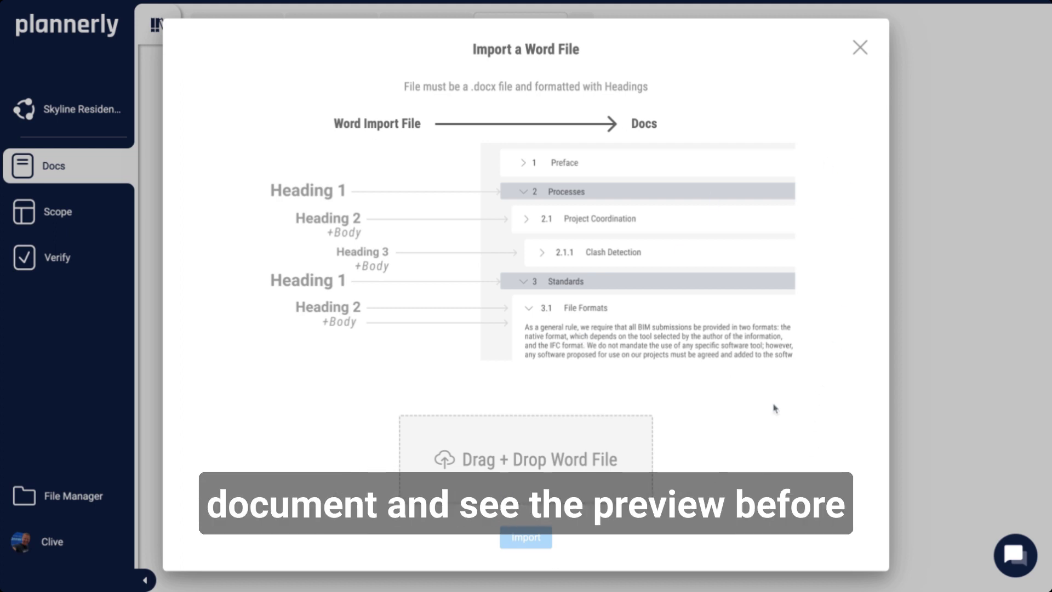
- Add a blank section to the Untitled document and paste the Word content cleaned
{"action": "left_click", "coordinate": [861, 54]}
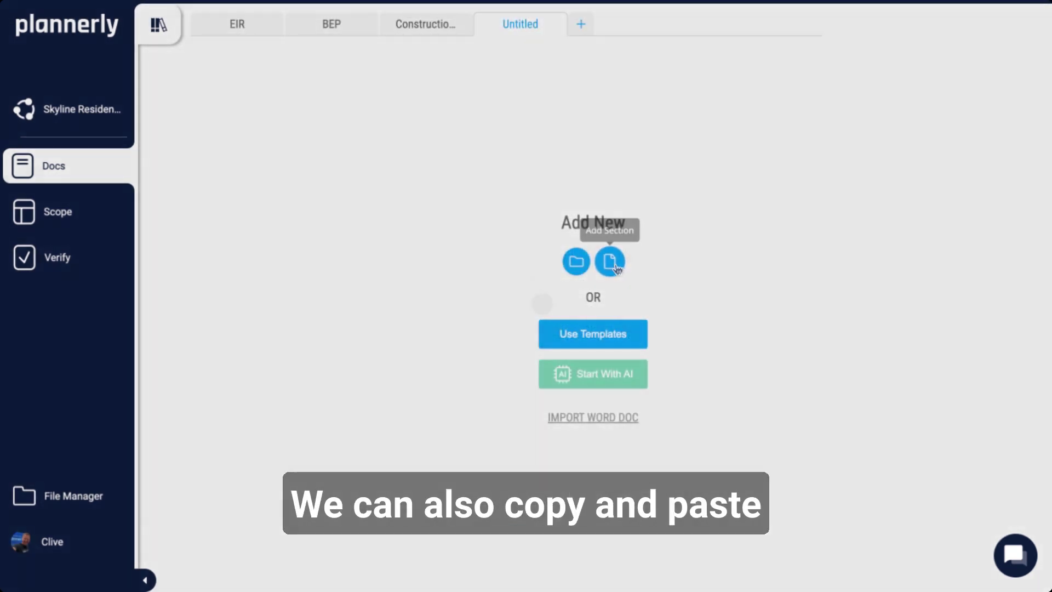
{"action": "left_click", "coordinate": [611, 262]}
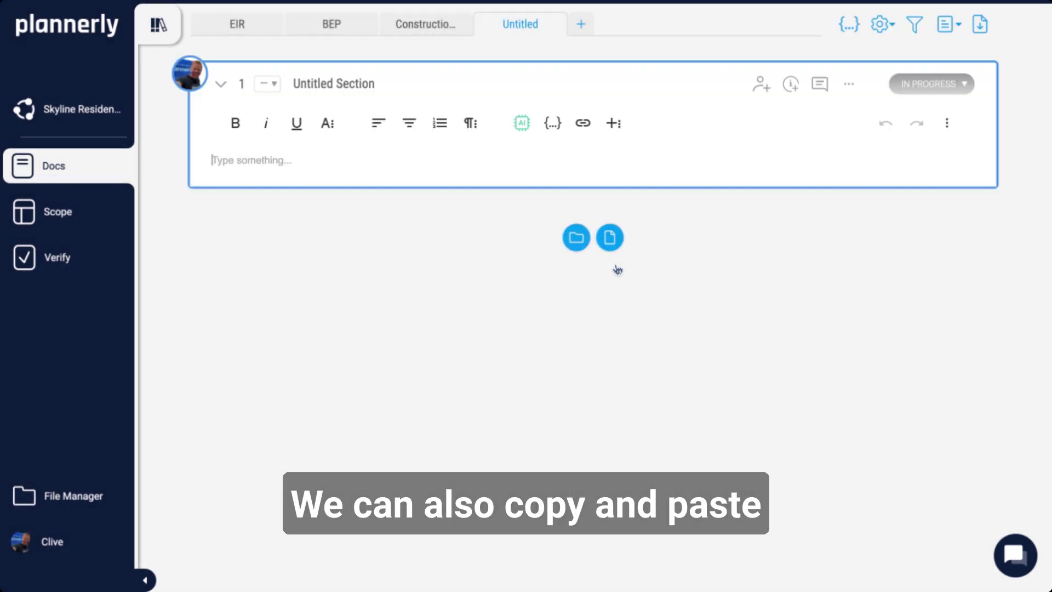
{"action": "left_click", "coordinate": [289, 160]}
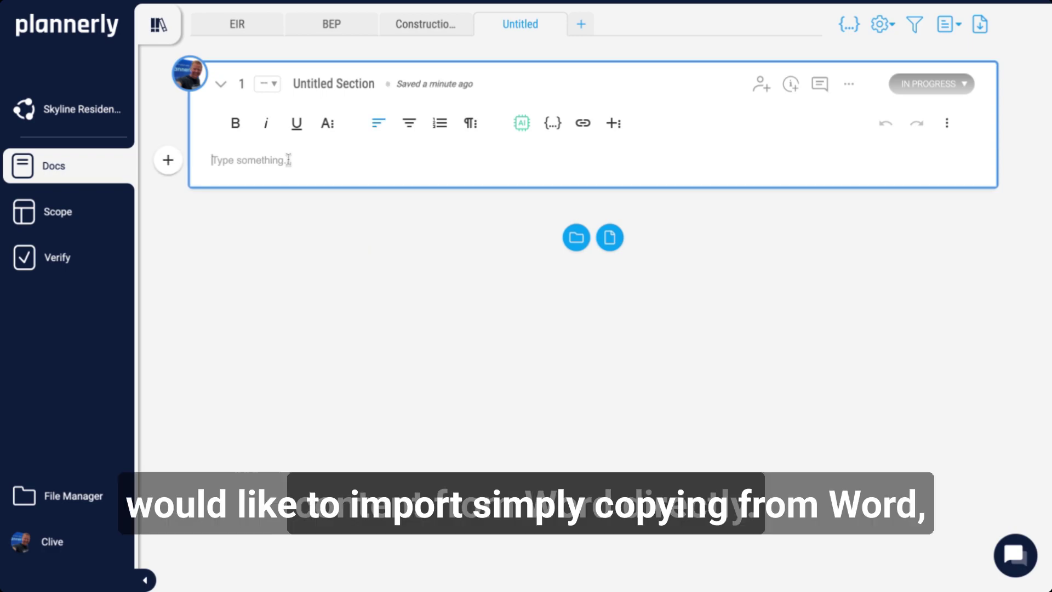
{"action": "key", "text": "ctrl+v"}
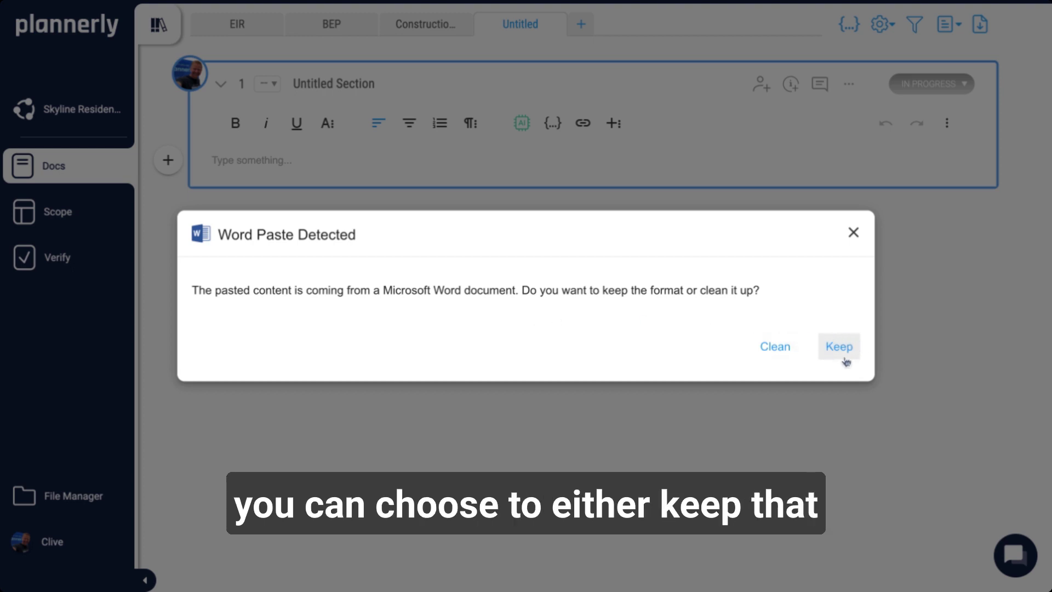
{"action": "left_click", "coordinate": [775, 348]}
{"action": "scroll", "coordinate": [564, 301], "scroll_direction": "down", "scroll_amount": 2}
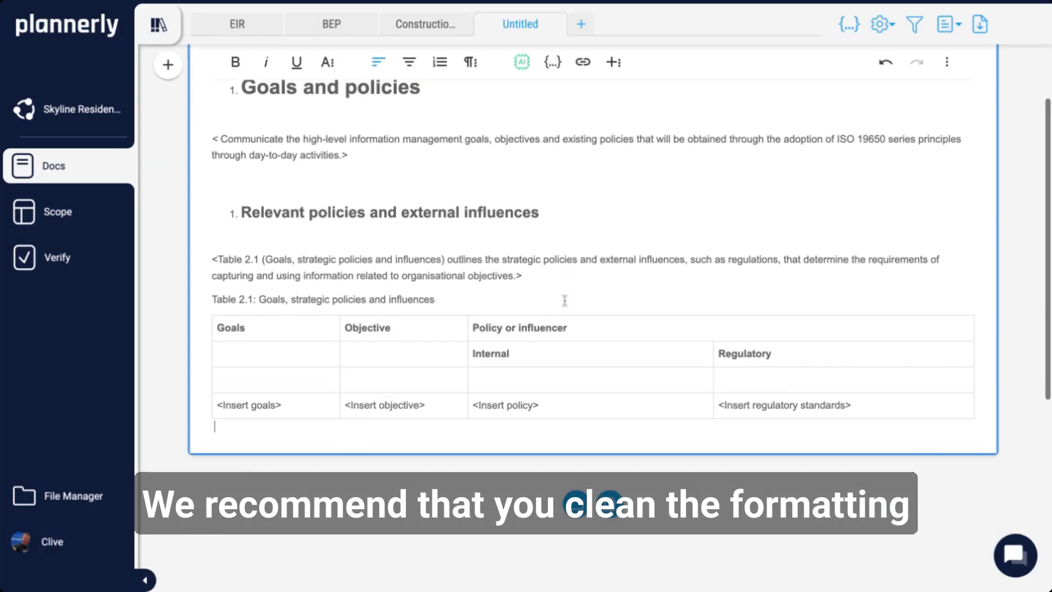
- Undo the cleaned paste and re-paste the Word content keeping its original formatting
{"action": "left_click", "coordinate": [427, 361]}
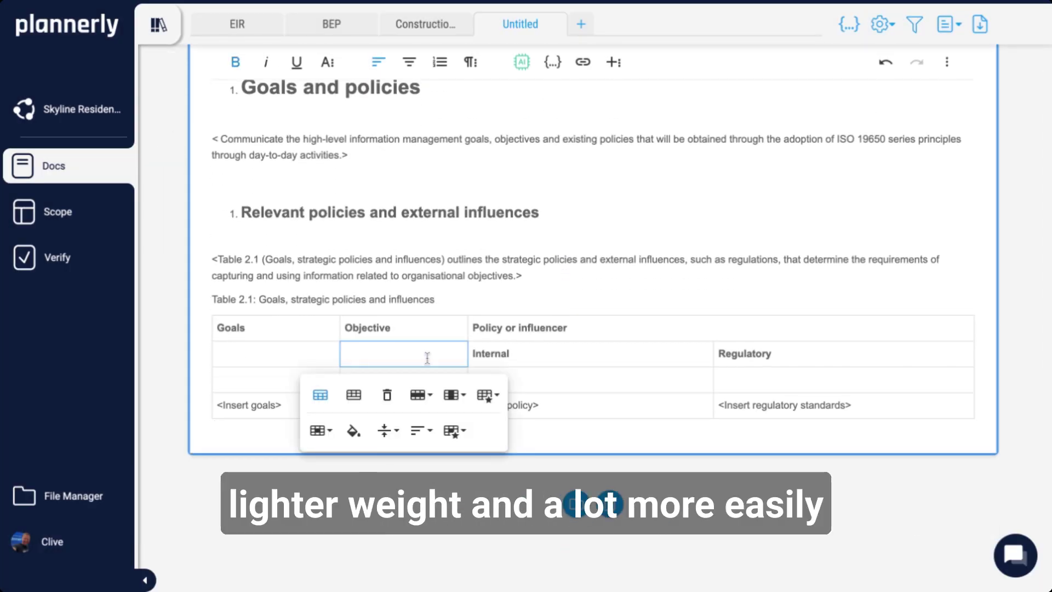
{"action": "left_click", "coordinate": [568, 288]}
{"action": "left_click", "coordinate": [558, 212]}
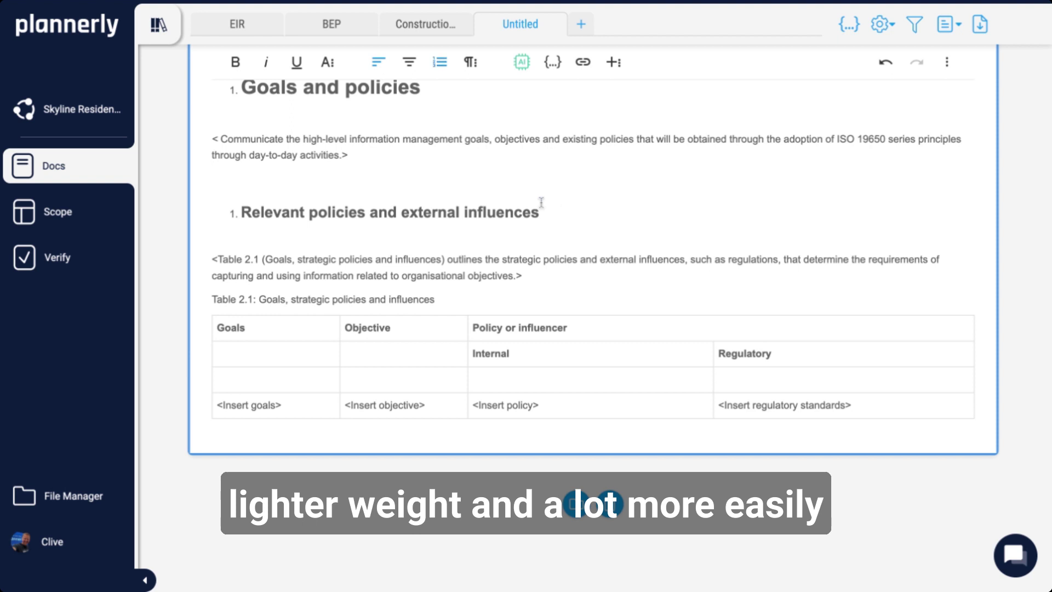
{"action": "scroll", "coordinate": [435, 164], "scroll_direction": "up", "scroll_amount": 2}
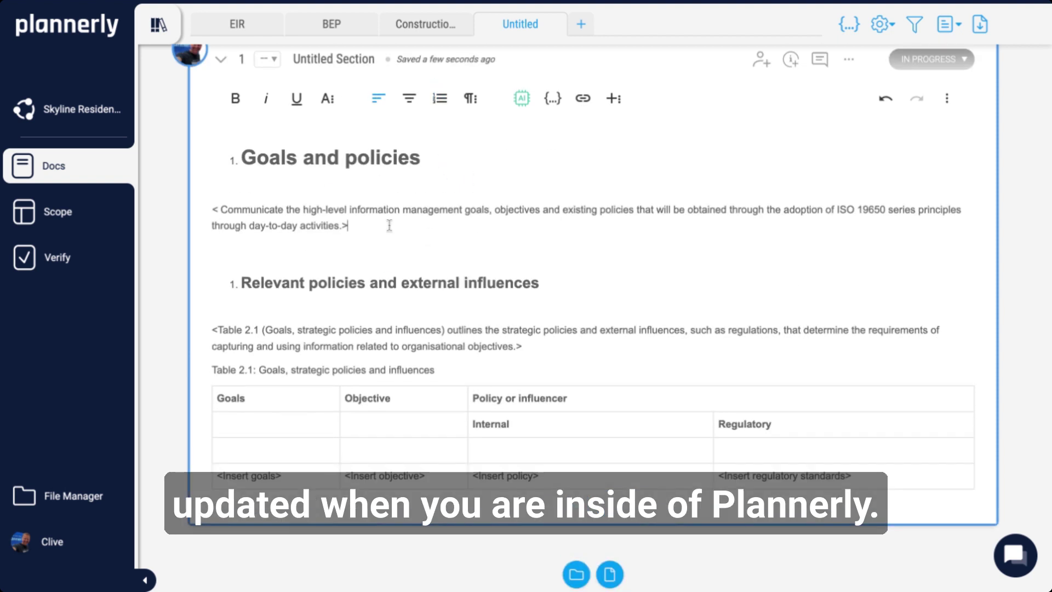
{"action": "key", "text": "ctrl+z"}
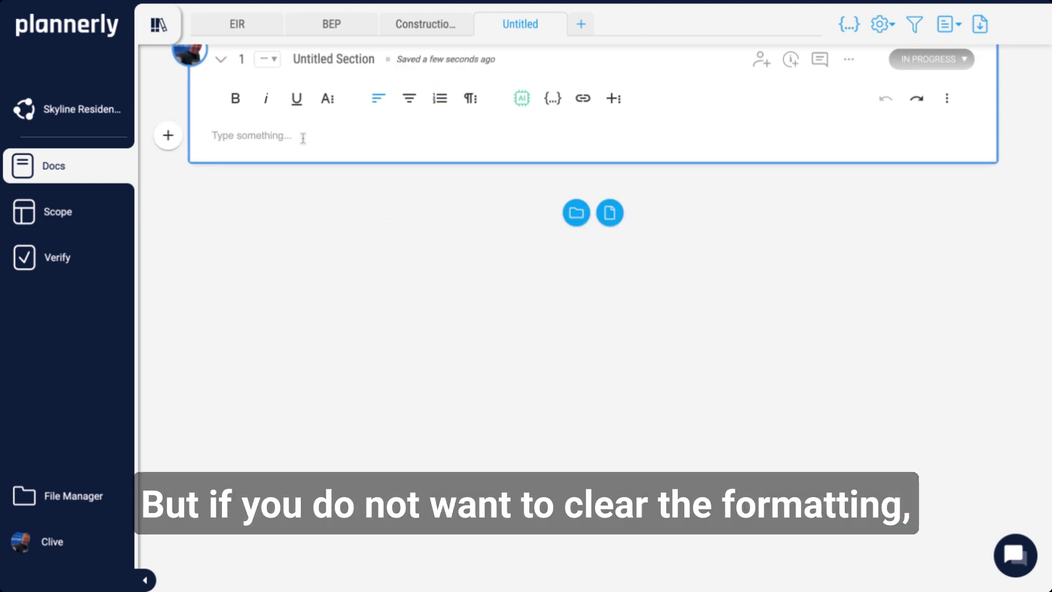
{"action": "key", "text": "ctrl+v"}
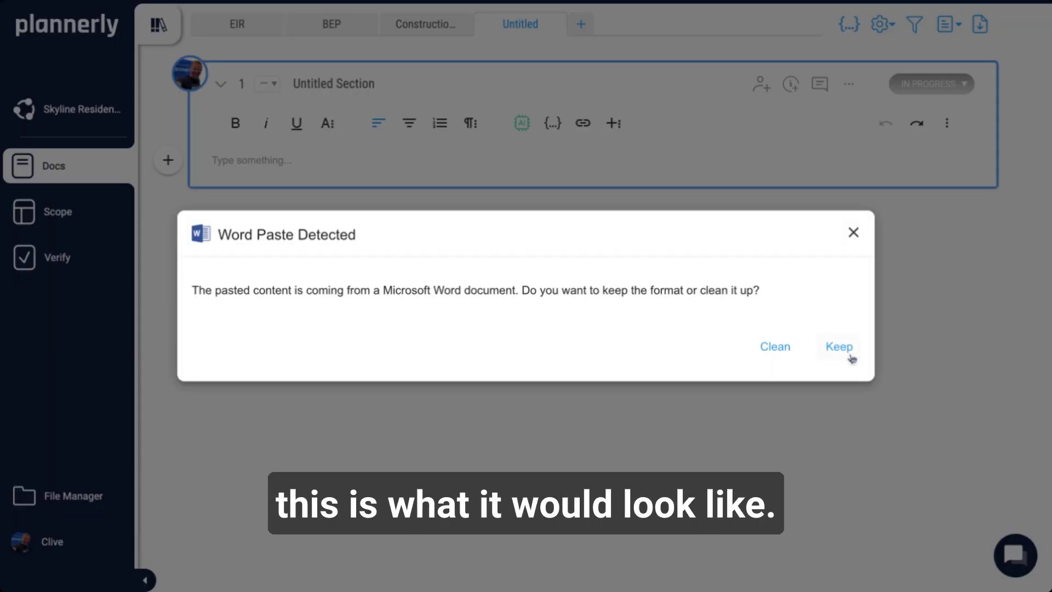
{"action": "left_click", "coordinate": [850, 355]}
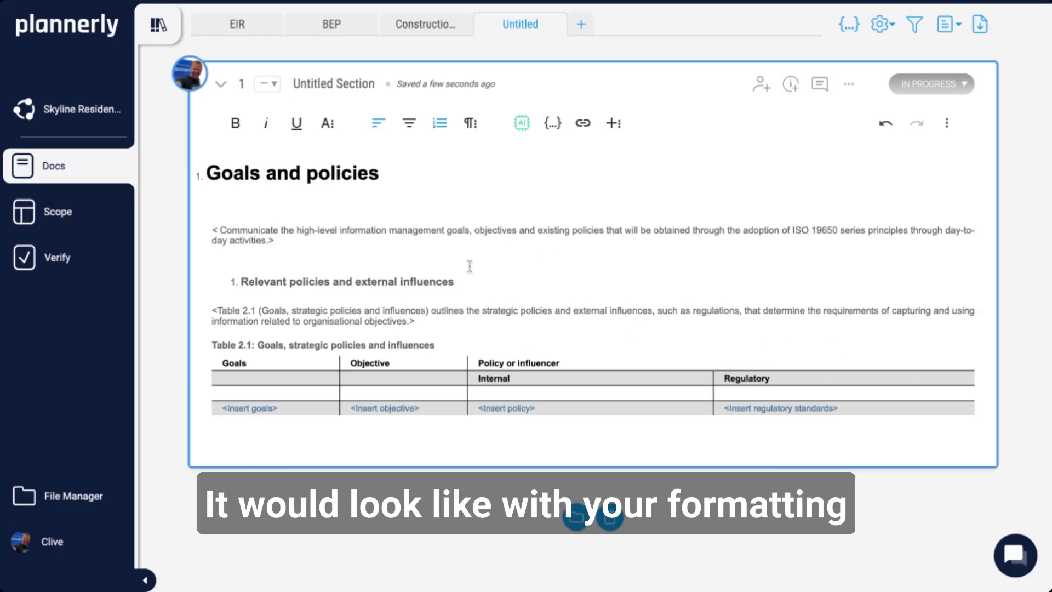
- Collapse the Untitled Section and return to the Construction-Contract document
{"action": "left_click", "coordinate": [419, 247]}
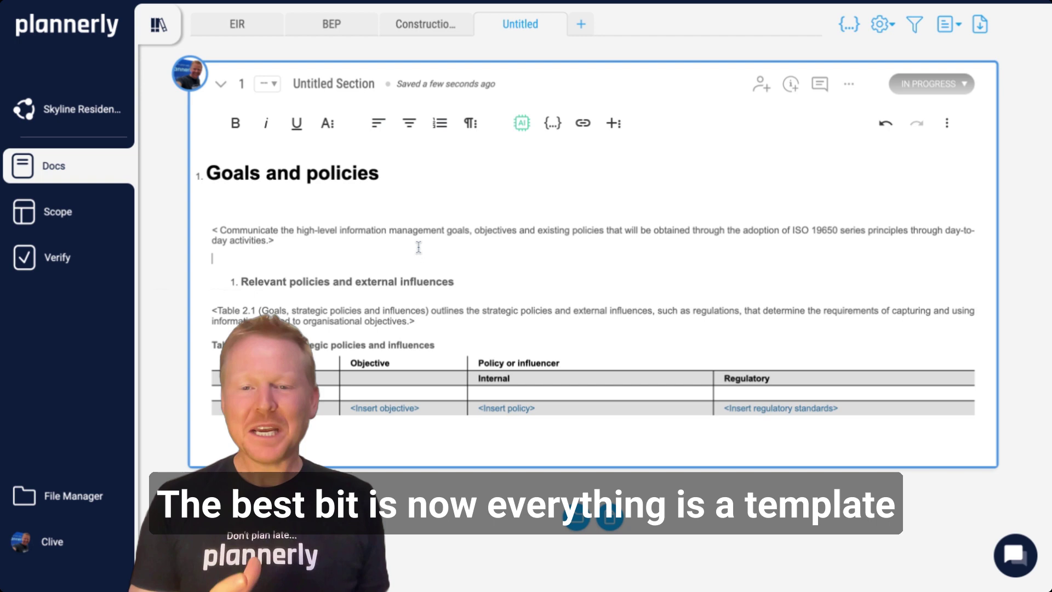
{"action": "left_click", "coordinate": [567, 48]}
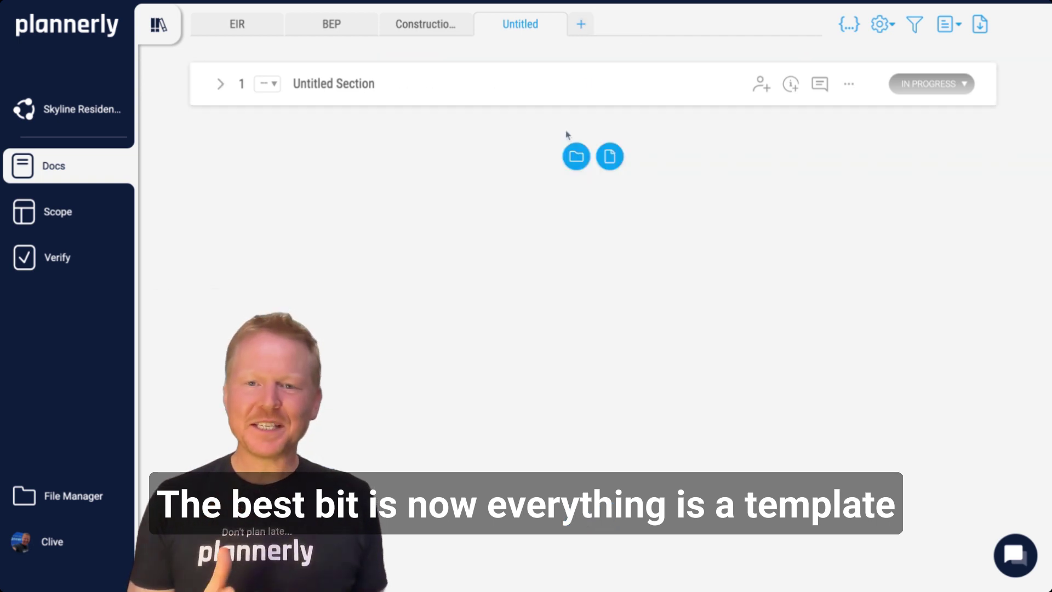
{"action": "left_click", "coordinate": [426, 23]}
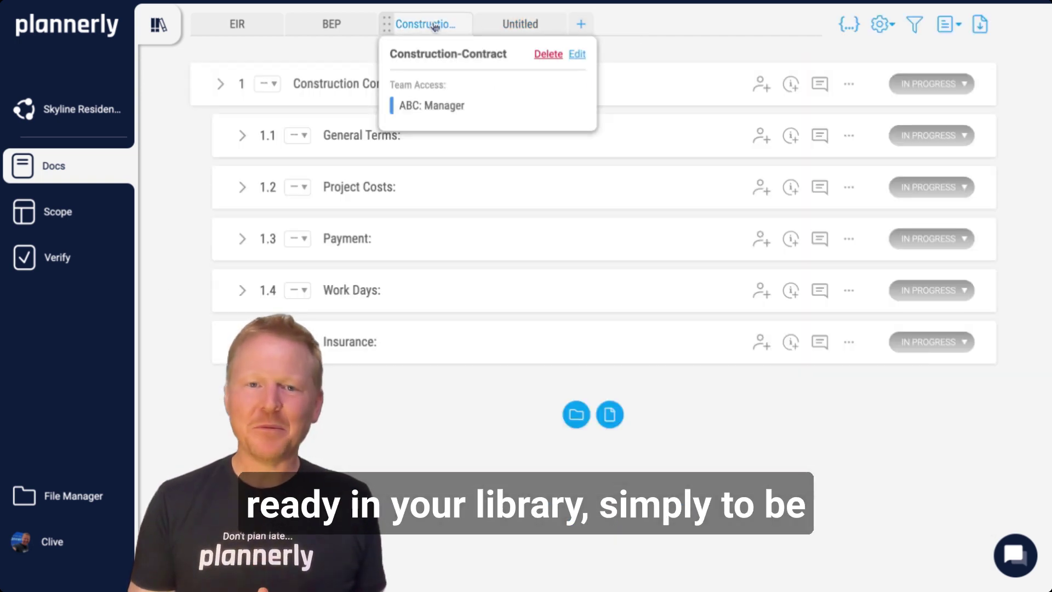